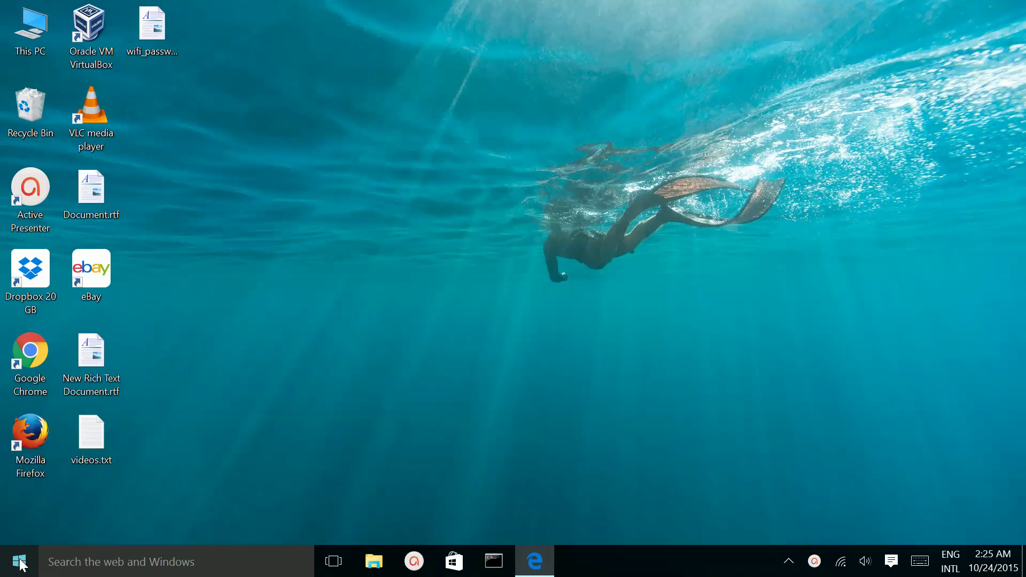
Launch the Get Skype tile from the Windows Start menu
left_click(20, 563)
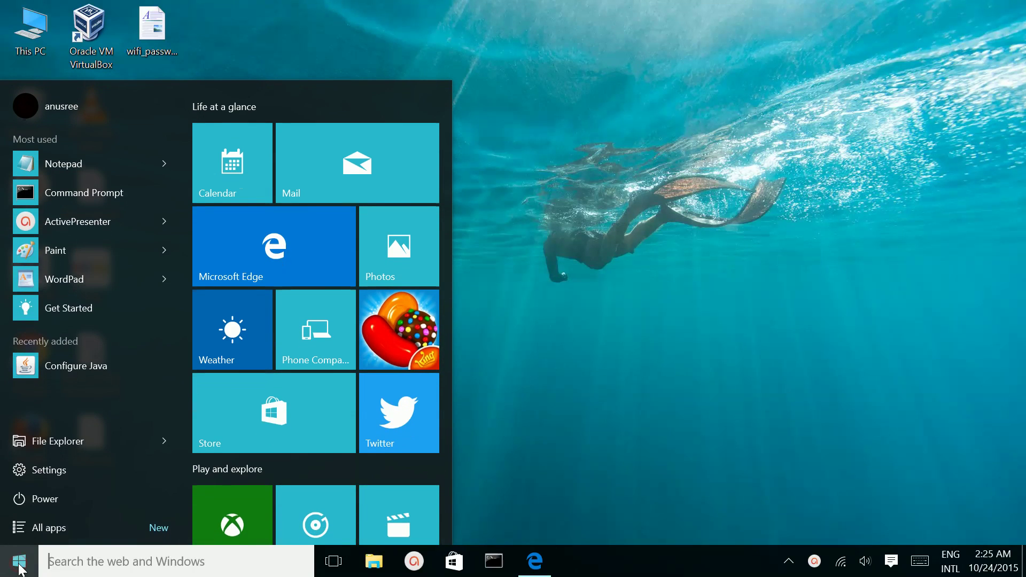
scroll(342, 381, "down", 2)
scroll(343, 381, "down", 2)
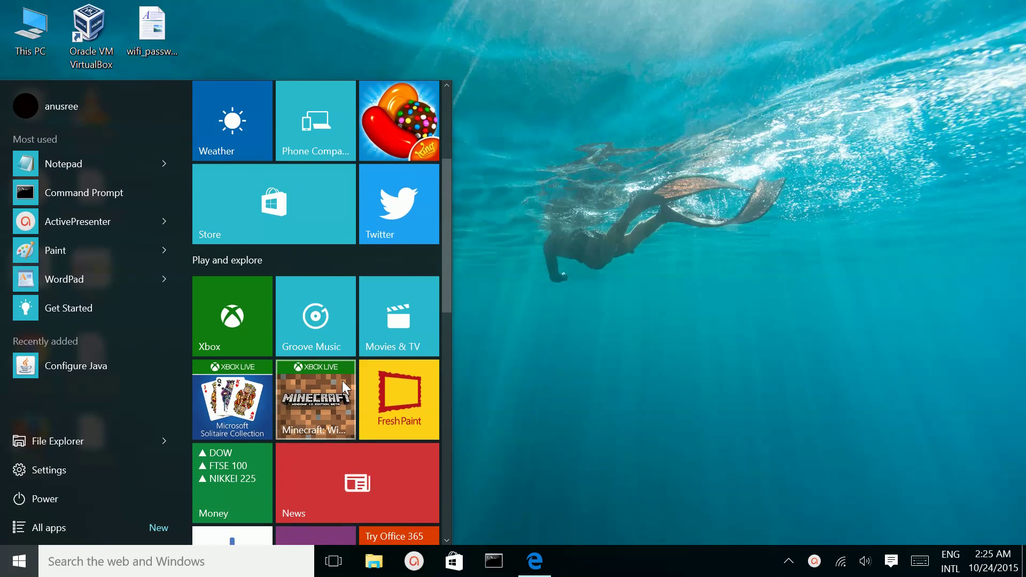
scroll(342, 382, "down", 2)
scroll(342, 379, "down", 2)
scroll(342, 381, "down", 2)
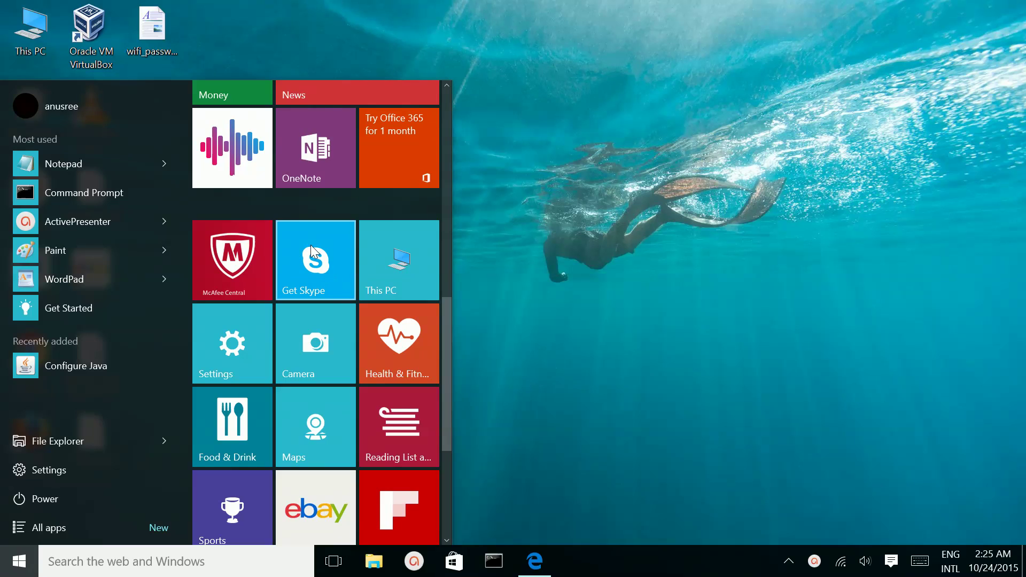
left_click(317, 258)
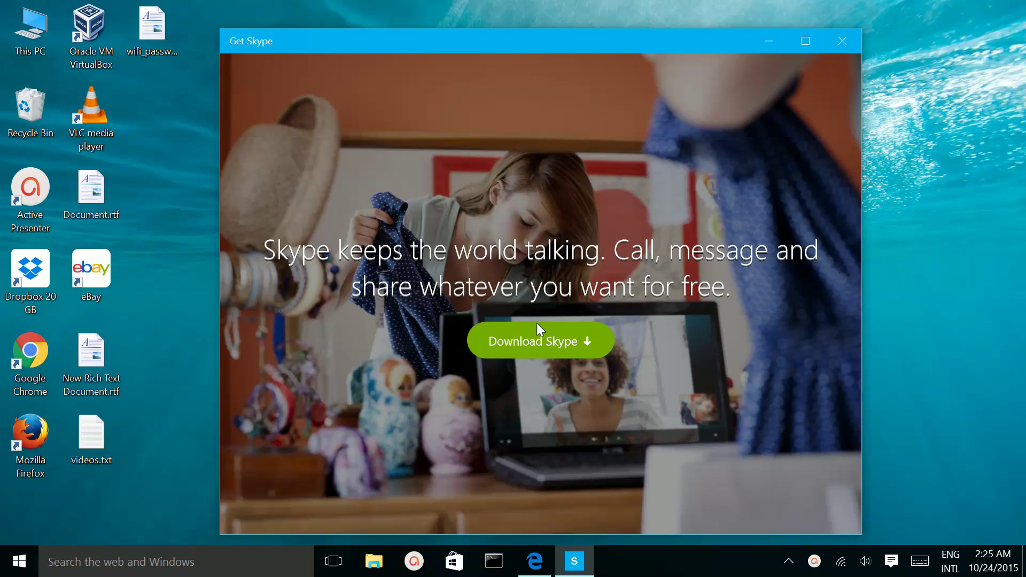
Download SkypeSetup.exe for Windows desktop from the Get Skype page
left_click(537, 342)
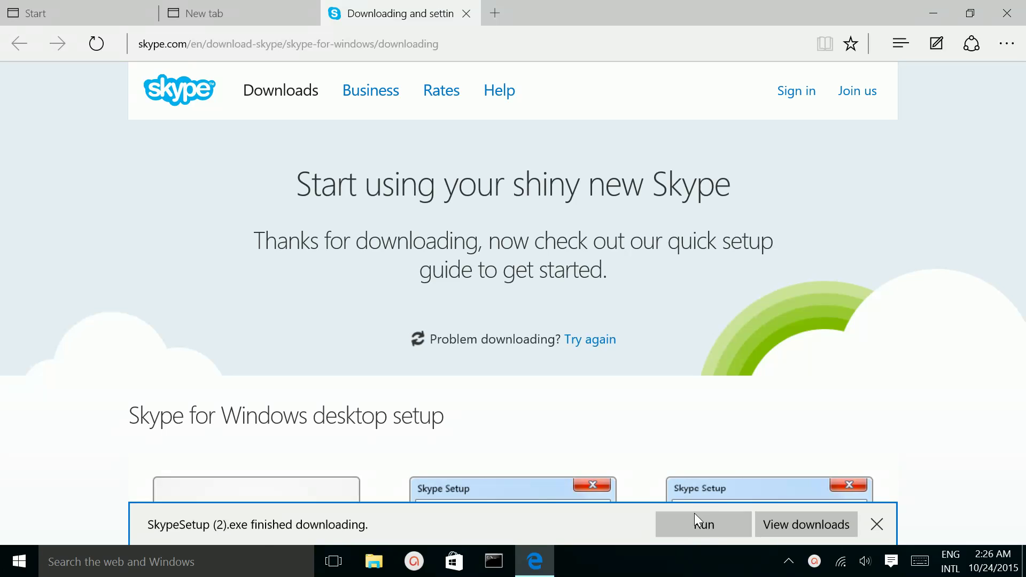
Run SkypeSetup, accept the terms in English, and keep Click to Call and Bing/MSN offers
left_click(703, 526)
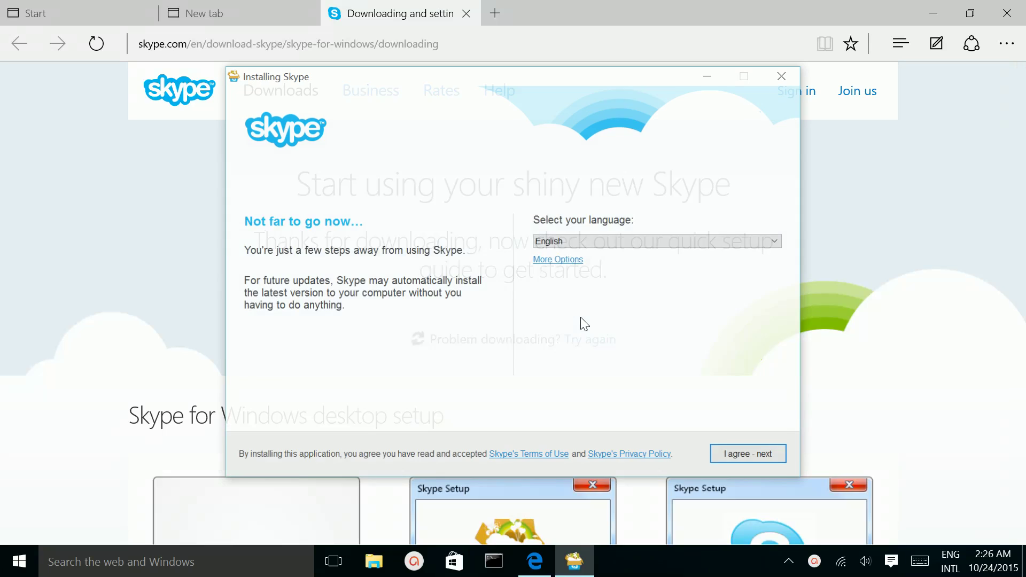
left_click(756, 452)
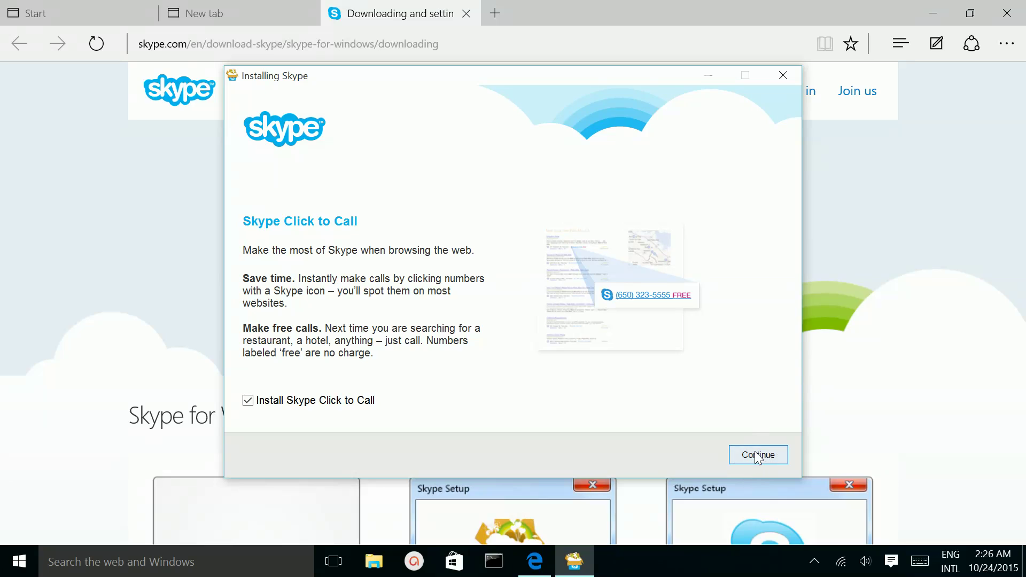
left_click(755, 455)
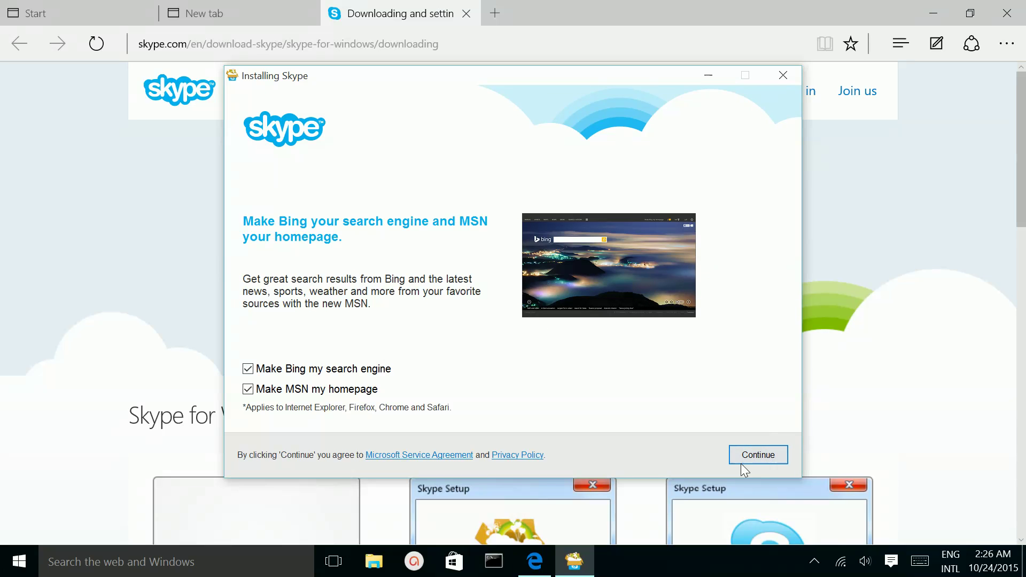
left_click(756, 454)
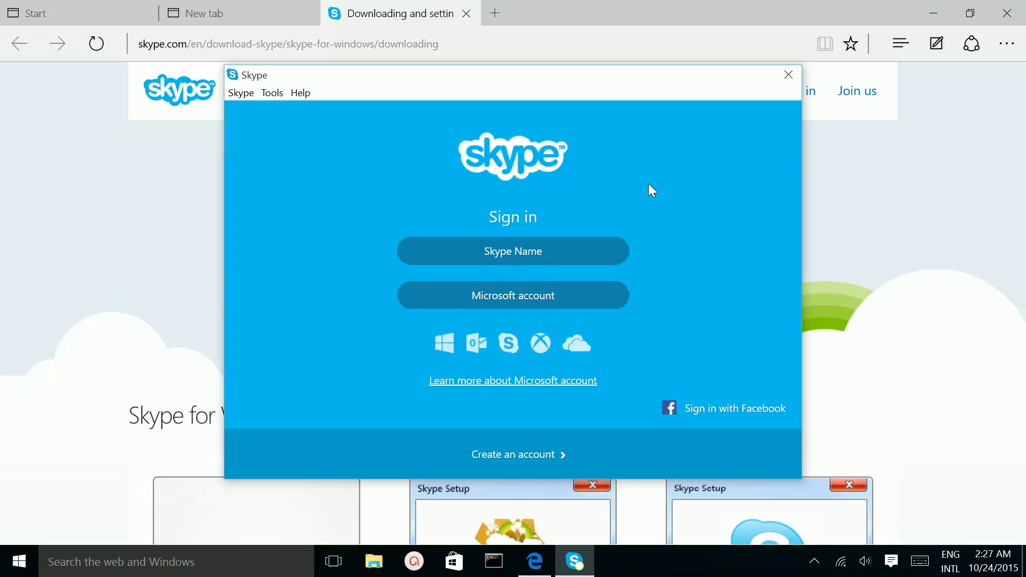
Check Help > About Skype for version 7.13.0.101, then close the About dialog
left_click(297, 92)
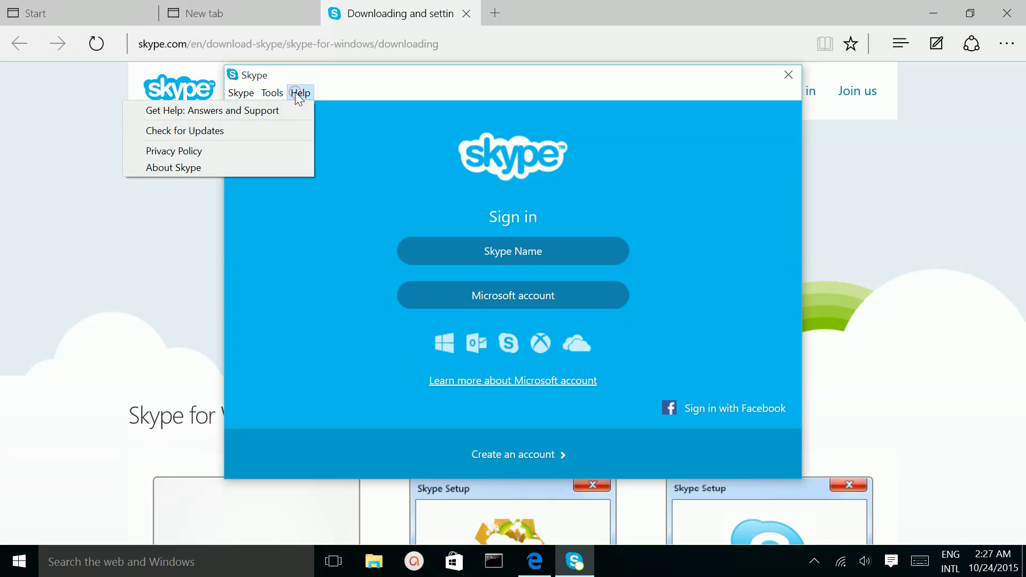
left_click(227, 166)
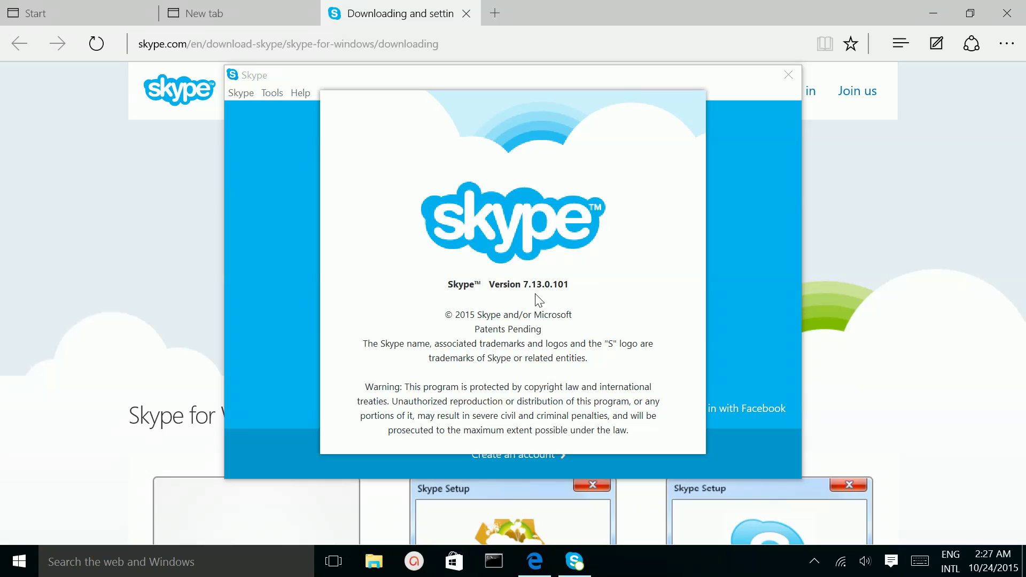
left_click(768, 256)
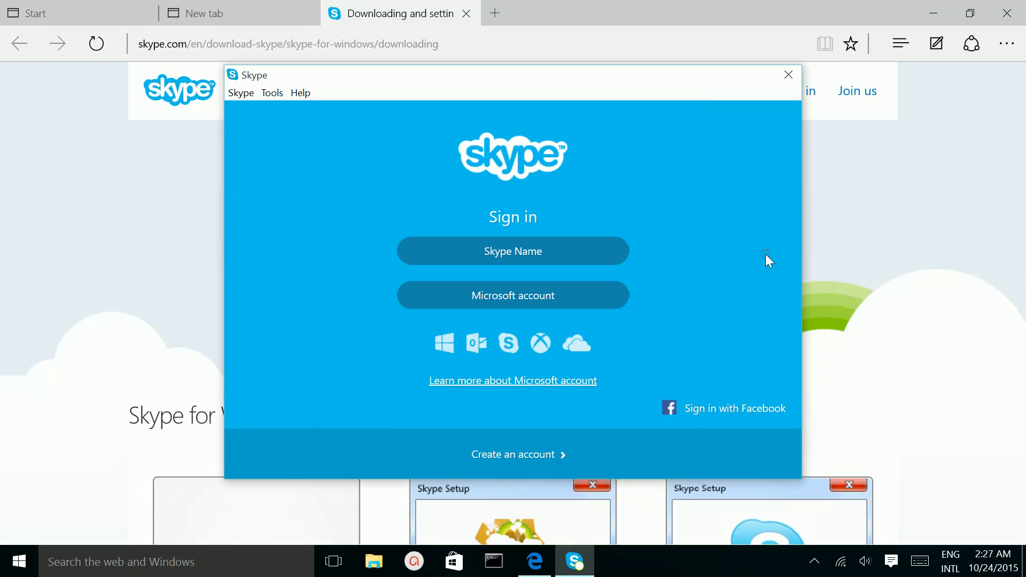
left_click(574, 561)
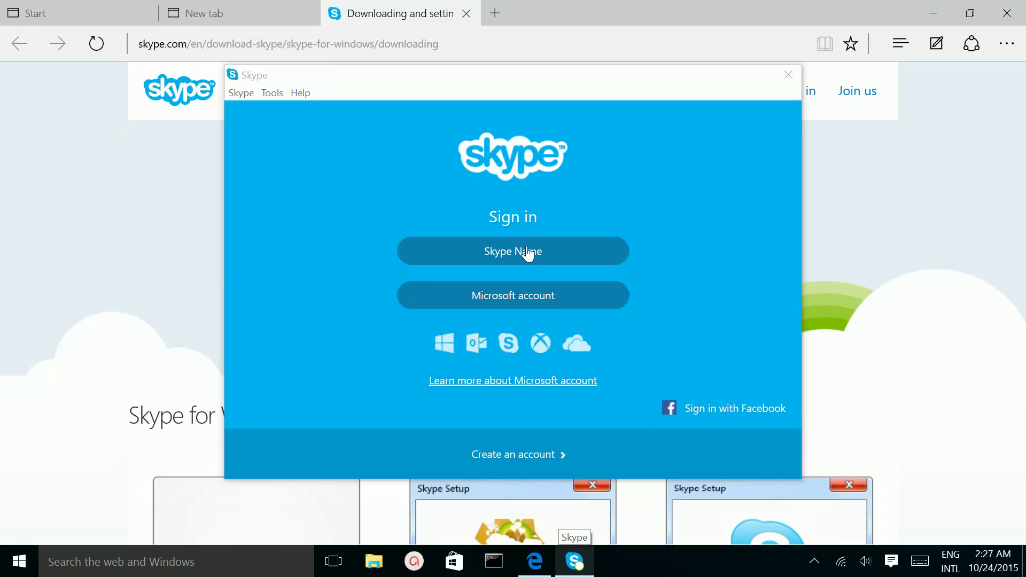
left_click(506, 257)
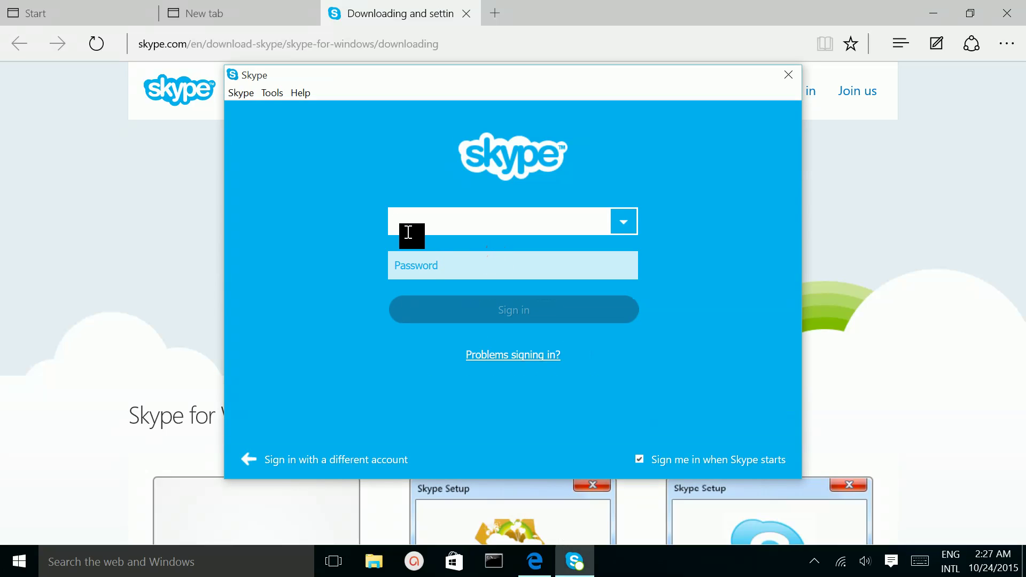
left_click(469, 272)
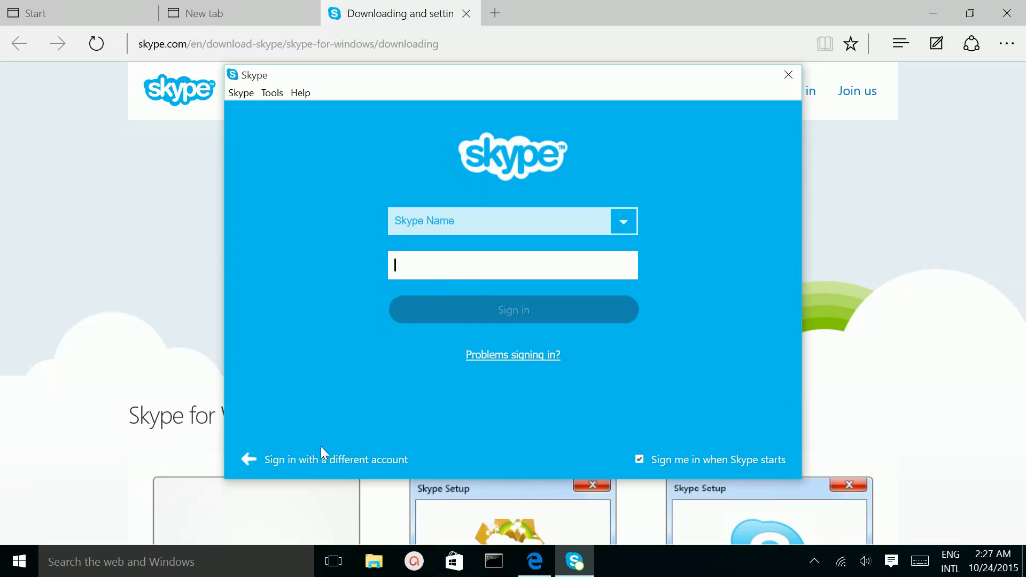
left_click(246, 460)
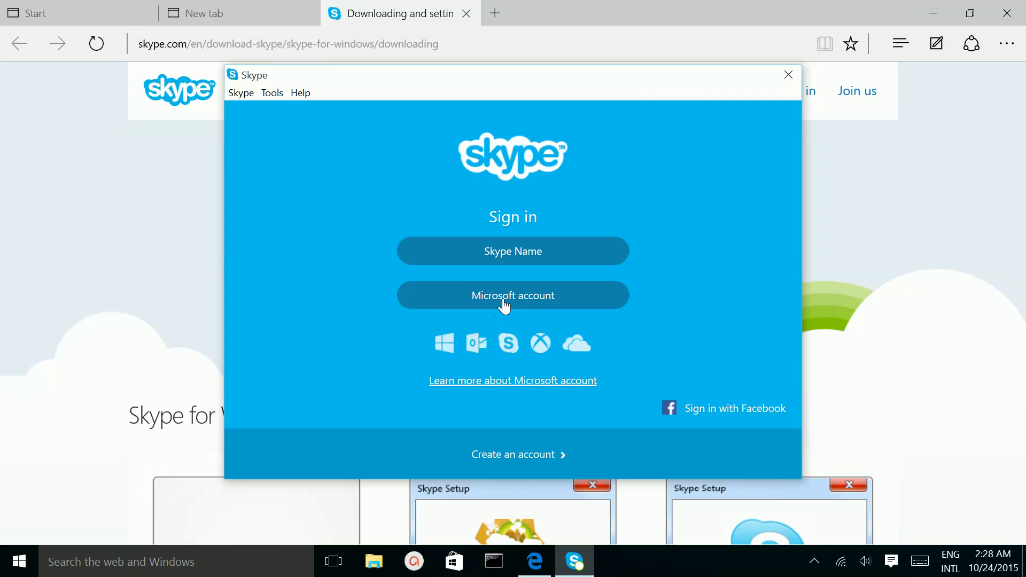
left_click(507, 299)
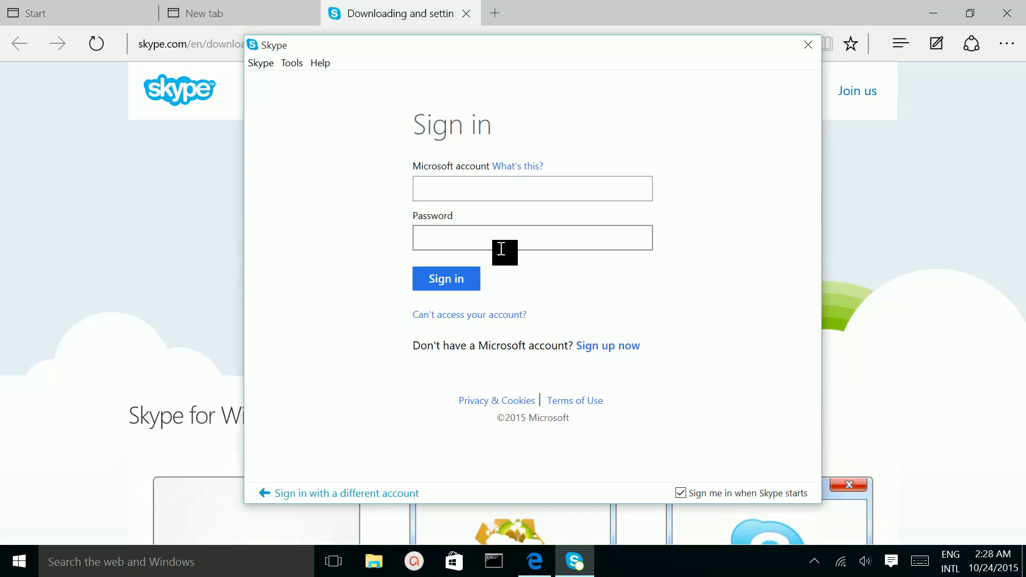
left_click(296, 497)
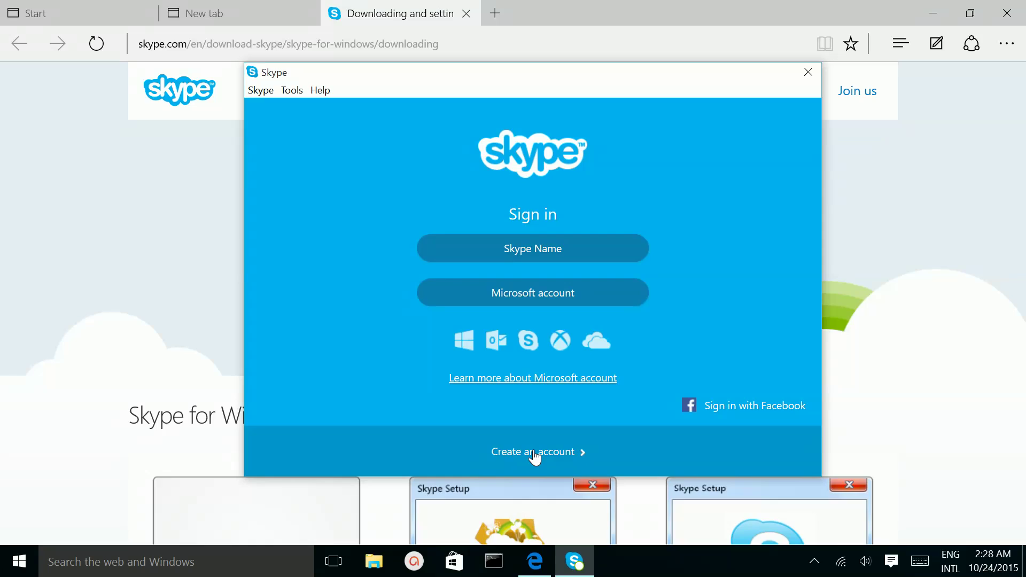
Open Create an account in Edge, then restore the Skype sign-in window from the taskbar
left_click(534, 455)
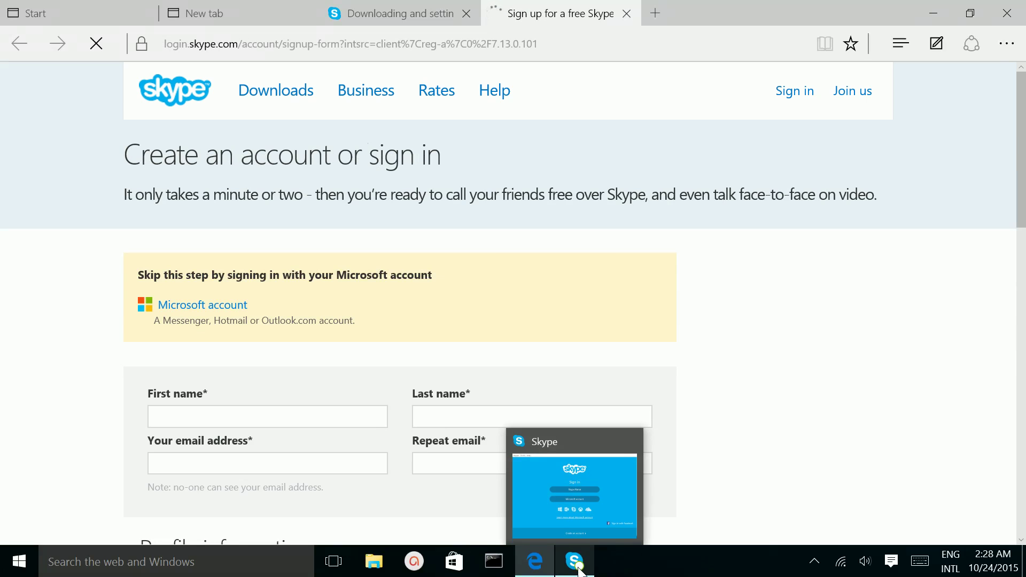
left_click(576, 562)
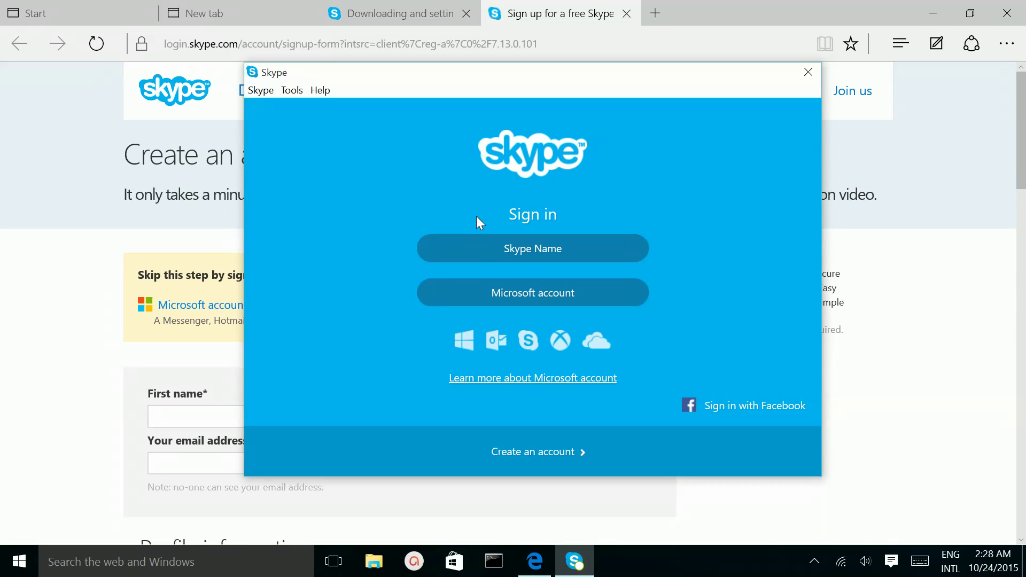